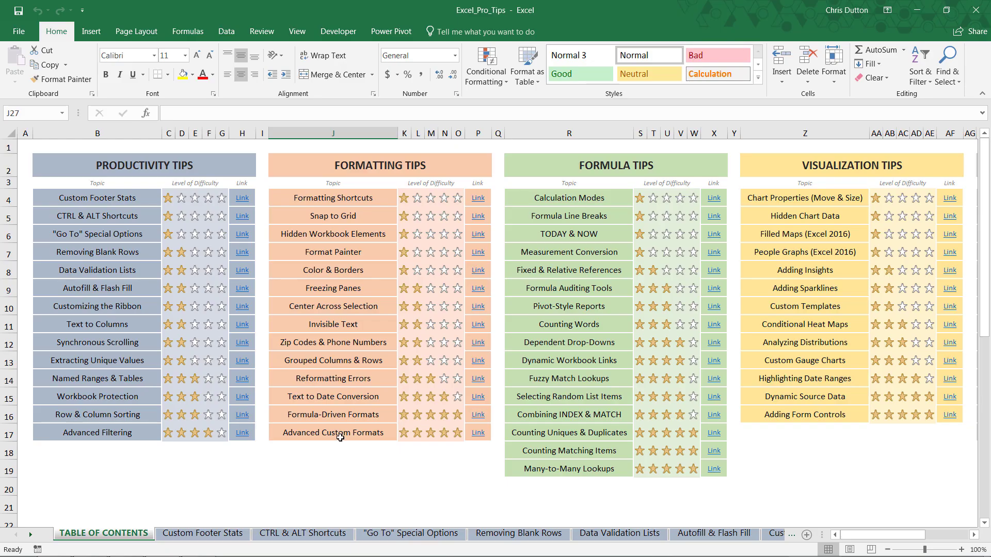
Step: Follow the Invisible Text link in the Formatting Tips list to its heat-map sheet
click(345, 320)
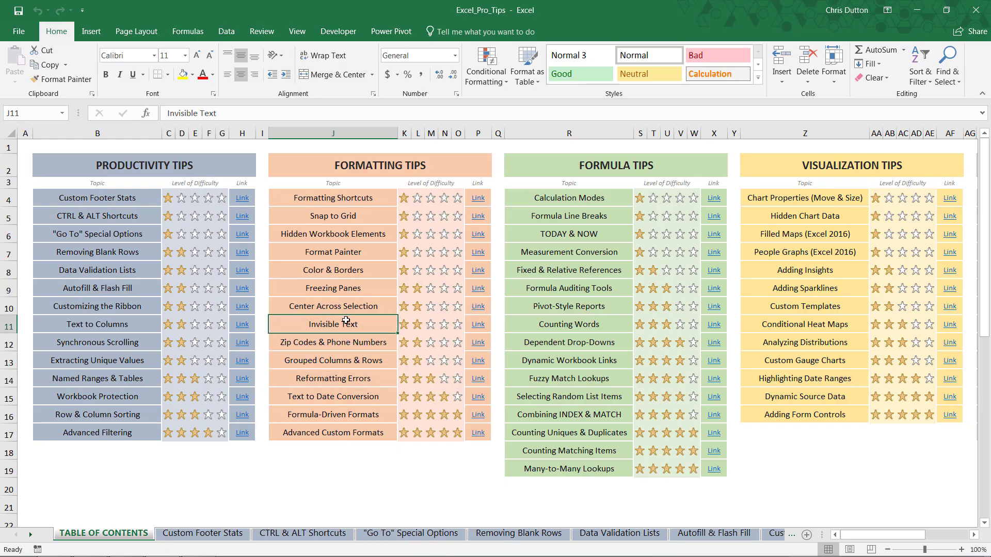
click(478, 326)
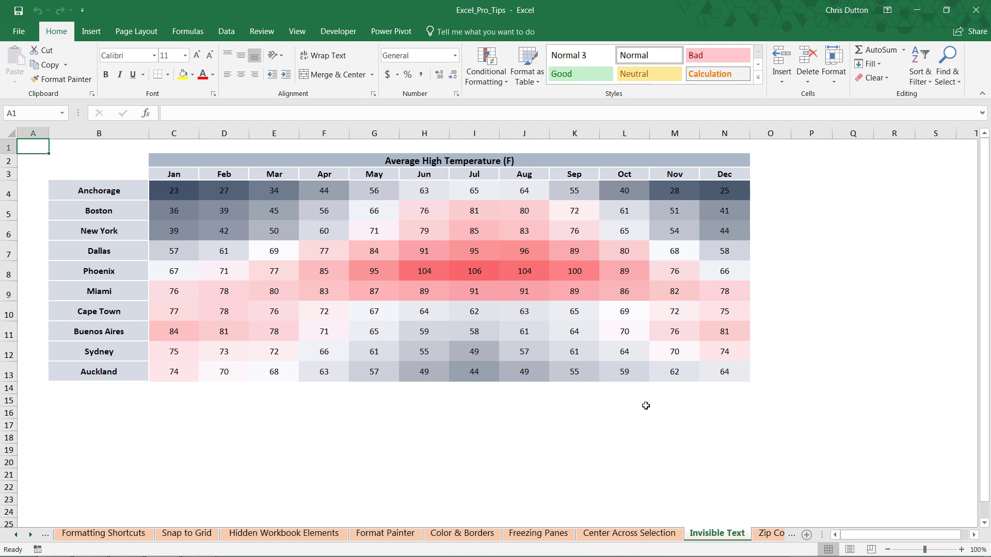
click(181, 194)
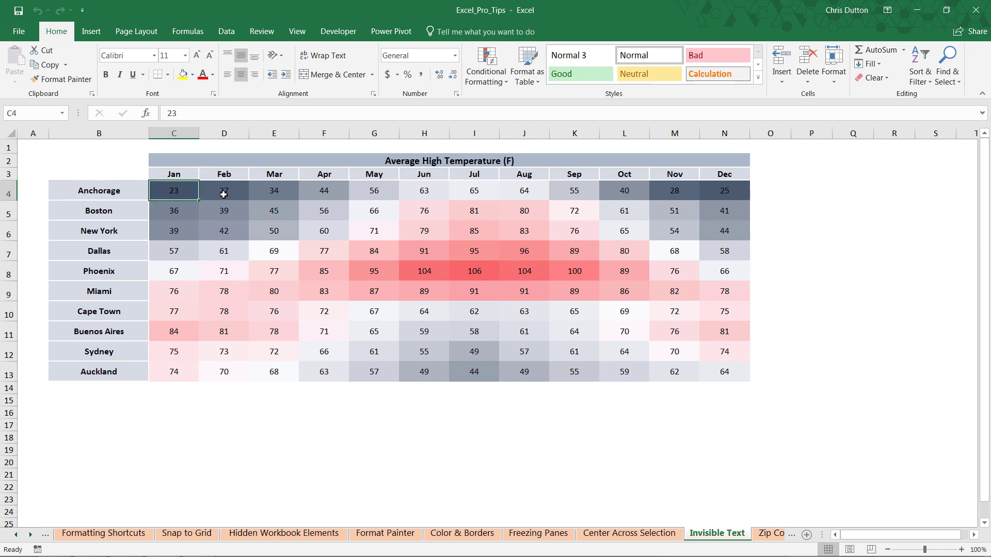
key(Right)
key(Right)
key(Right)
key(Right)
key(Right)
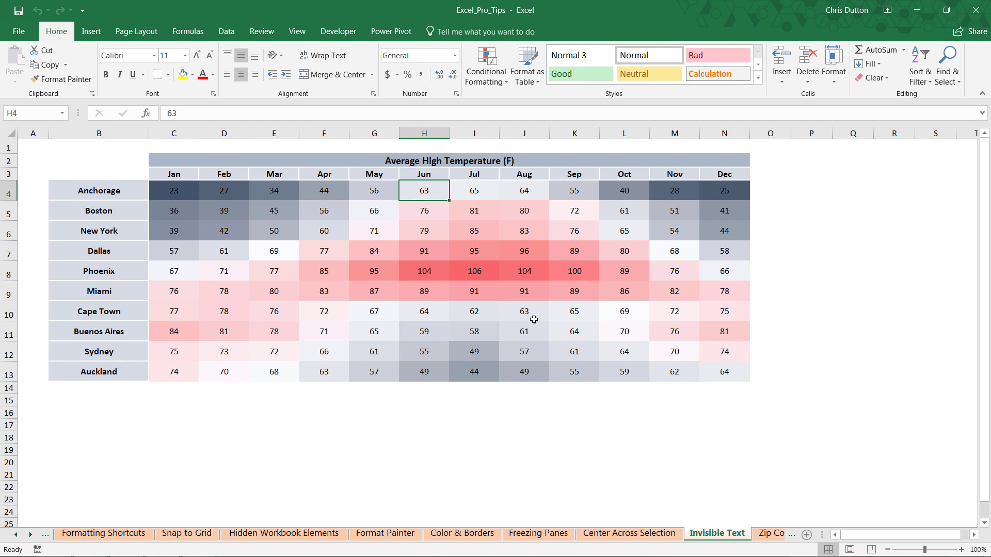
Step: Reduce the temperature values in C4:N13 to a 10-point font size
drag(191, 197, 717, 370)
key(Delete)
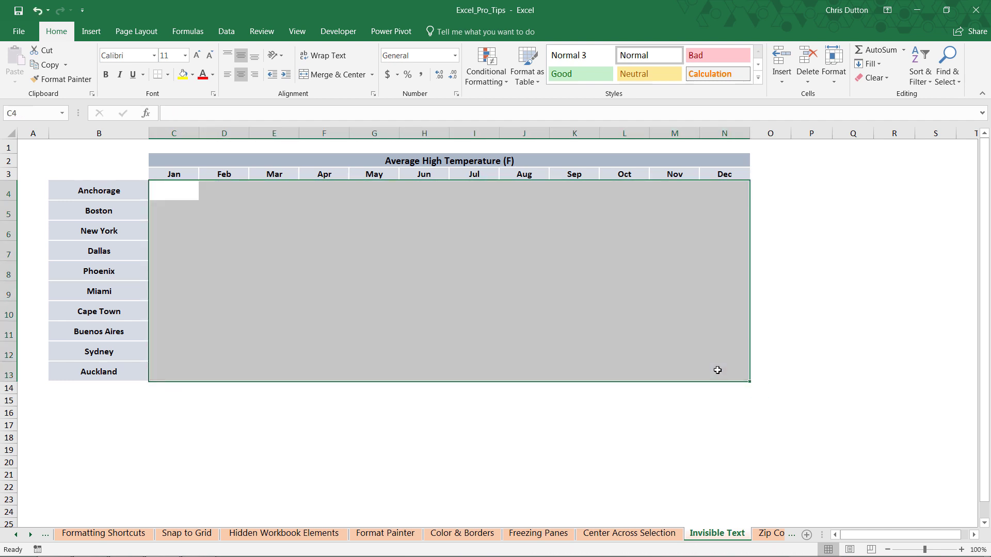
key(ctrl+z)
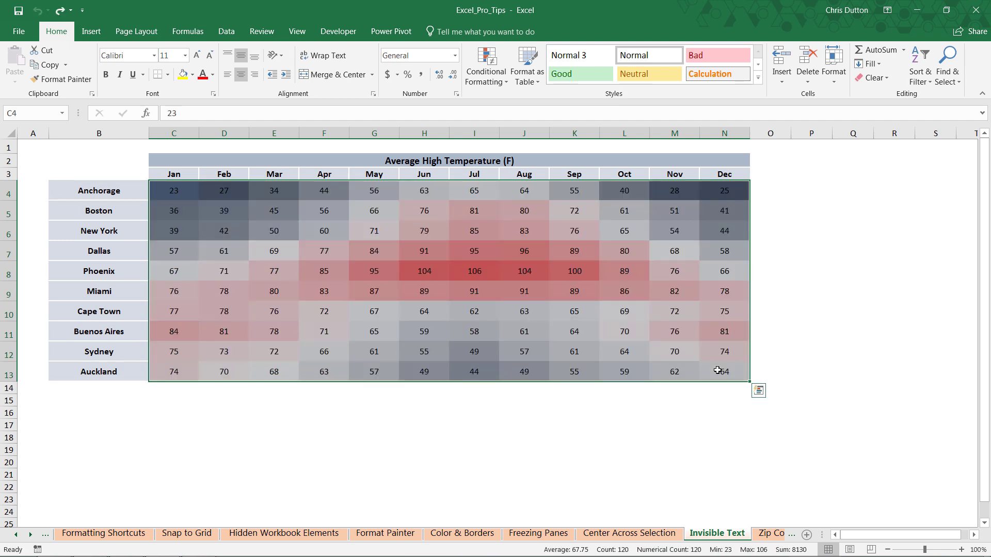
click(210, 56)
click(210, 55)
click(210, 55)
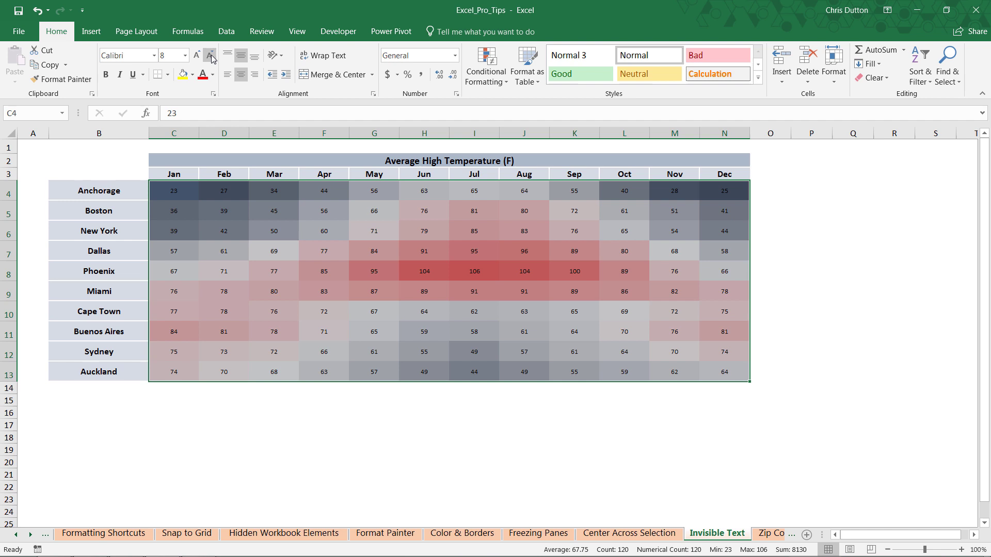
click(197, 55)
click(196, 55)
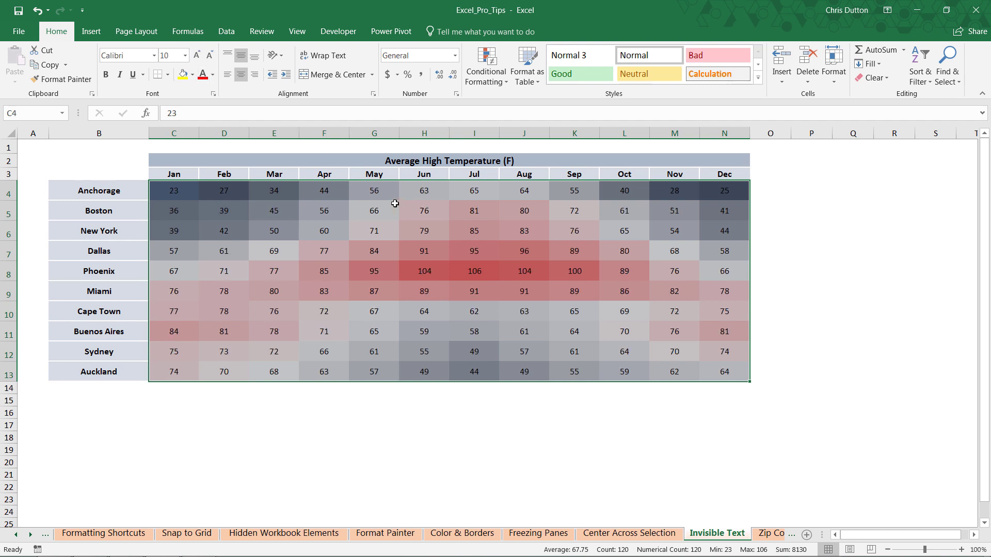
click(213, 75)
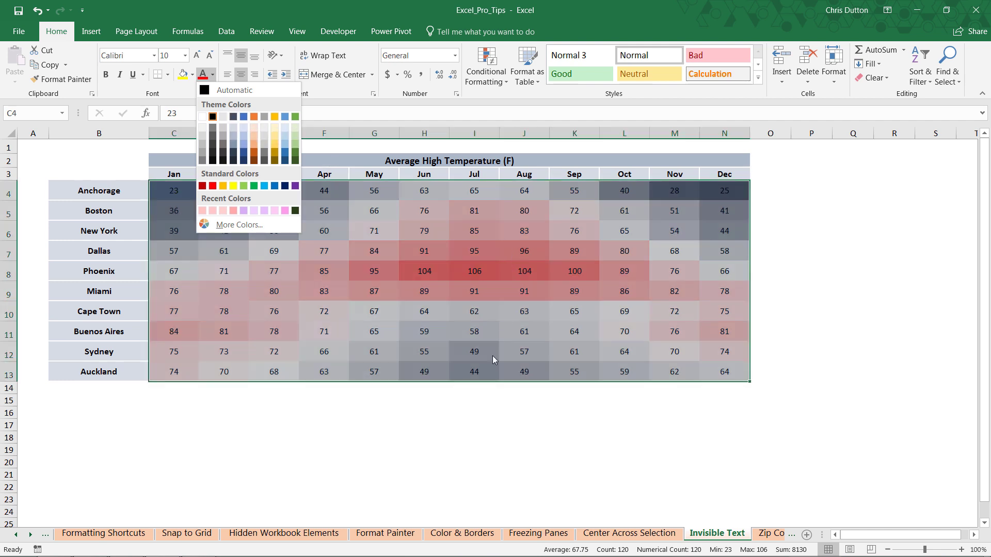
click(459, 405)
click(453, 404)
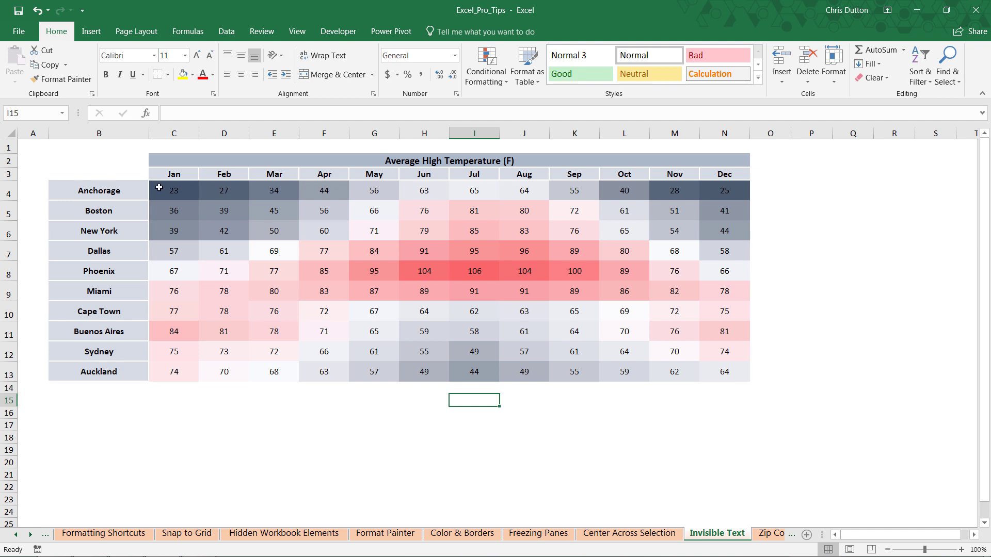
Step: Replace the General number format of C4:N13 with a custom ;;; format
drag(159, 188, 701, 367)
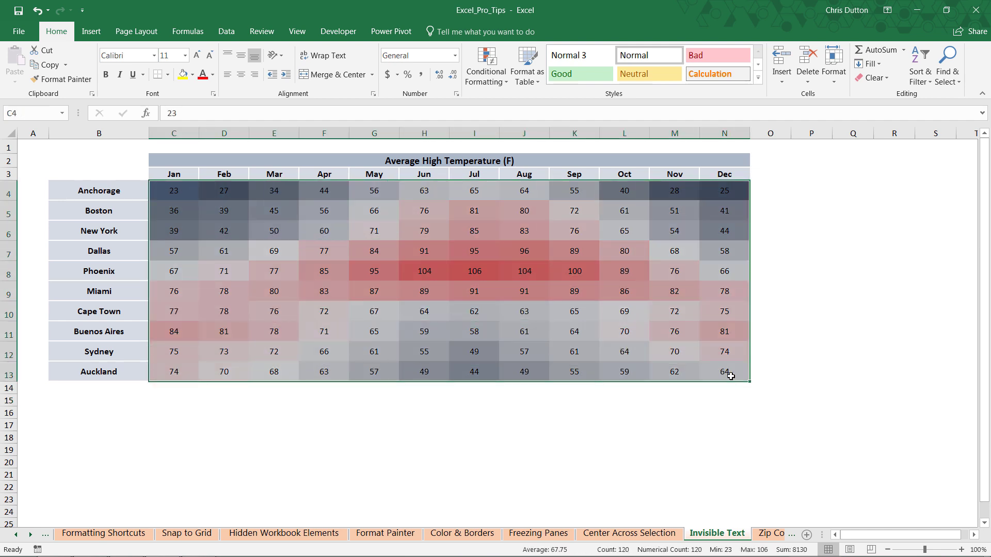
drag(730, 376, 721, 375)
key(ctrl+1)
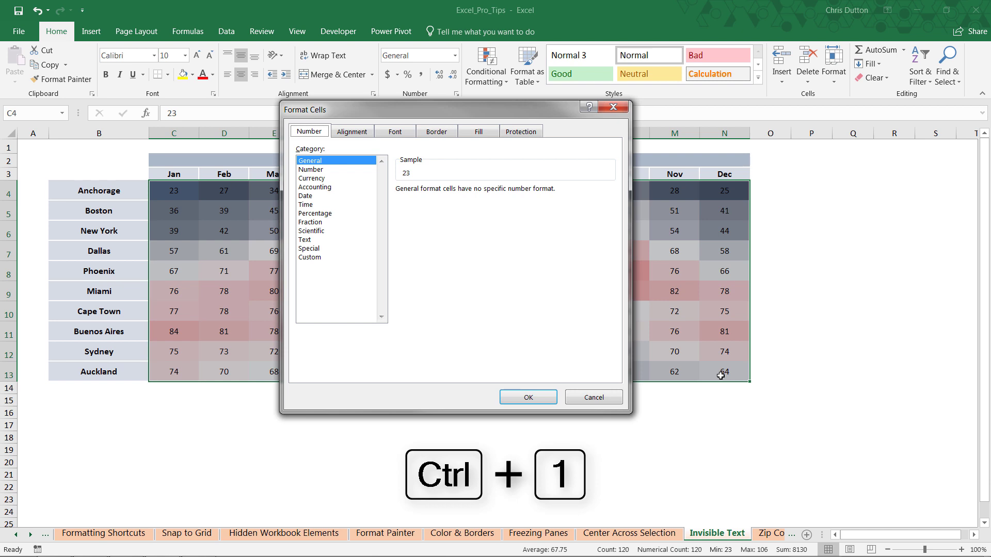
click(350, 257)
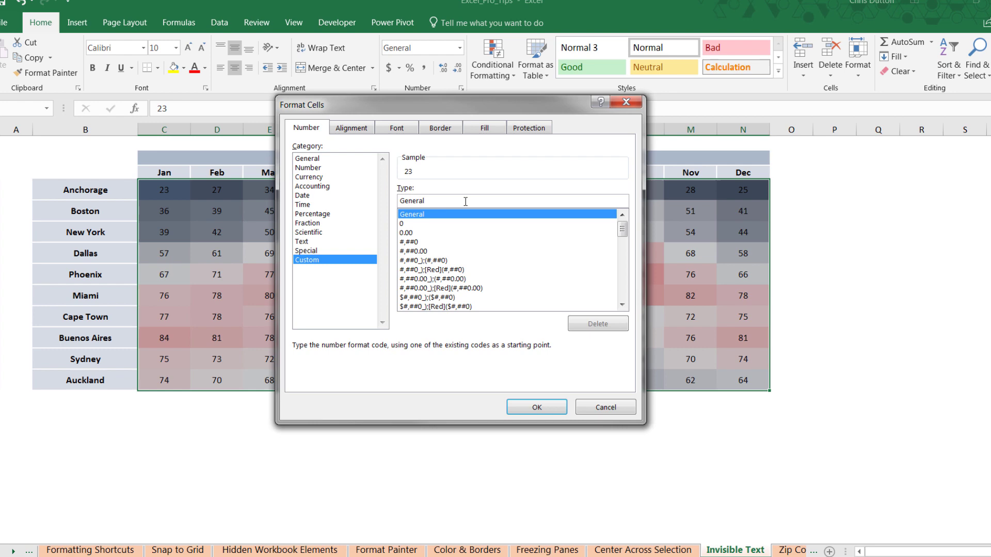
double_click(459, 201)
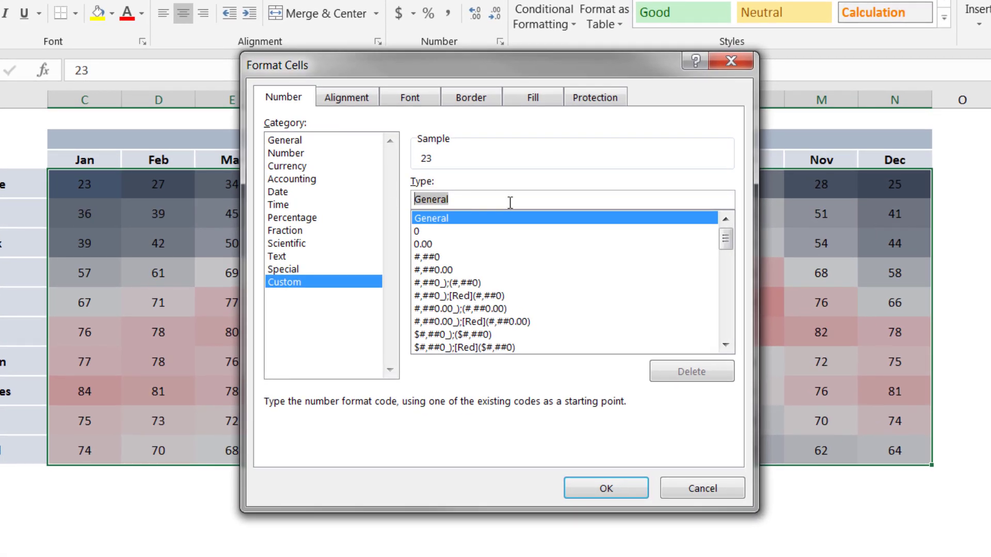
key(BackSpace)
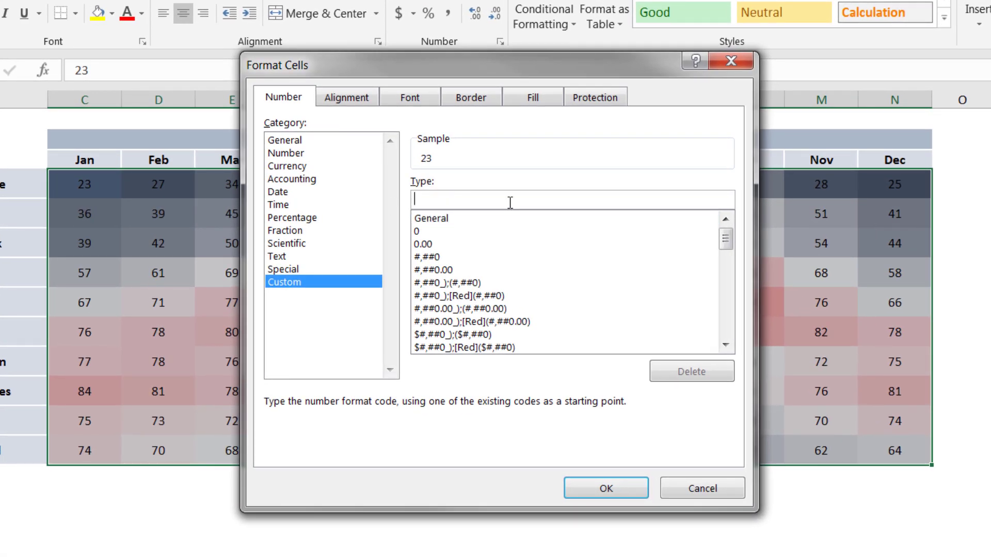
text(;;;)
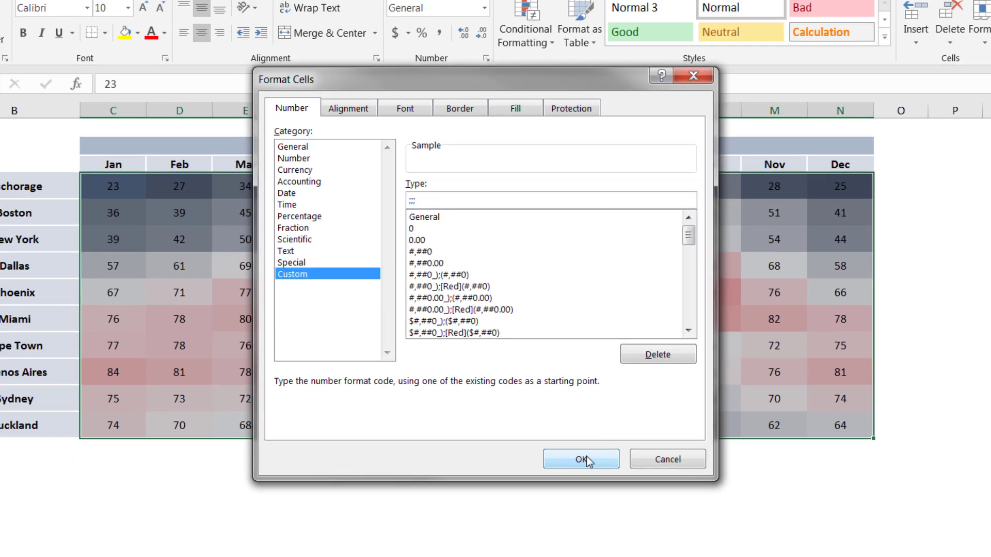
click(606, 488)
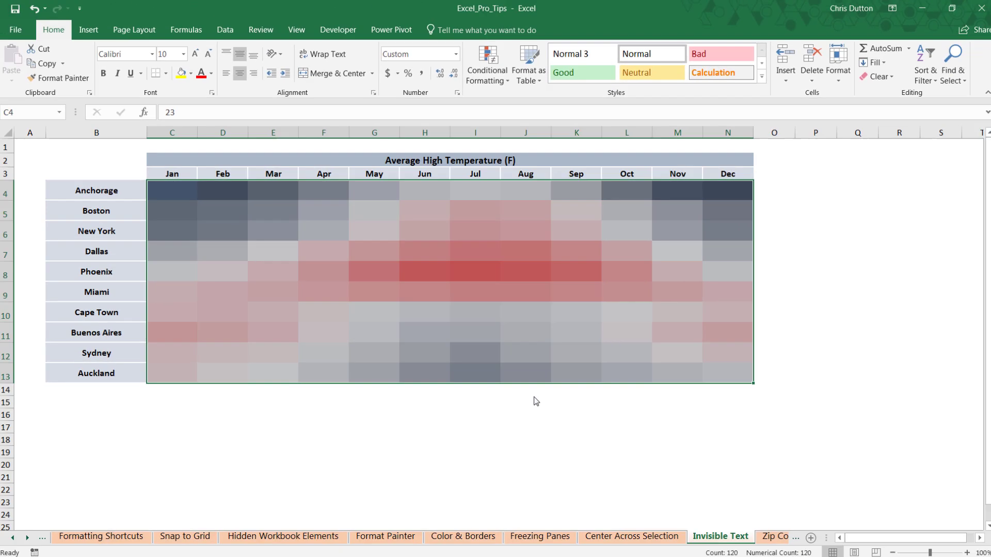
drag(588, 409, 646, 421)
click(646, 421)
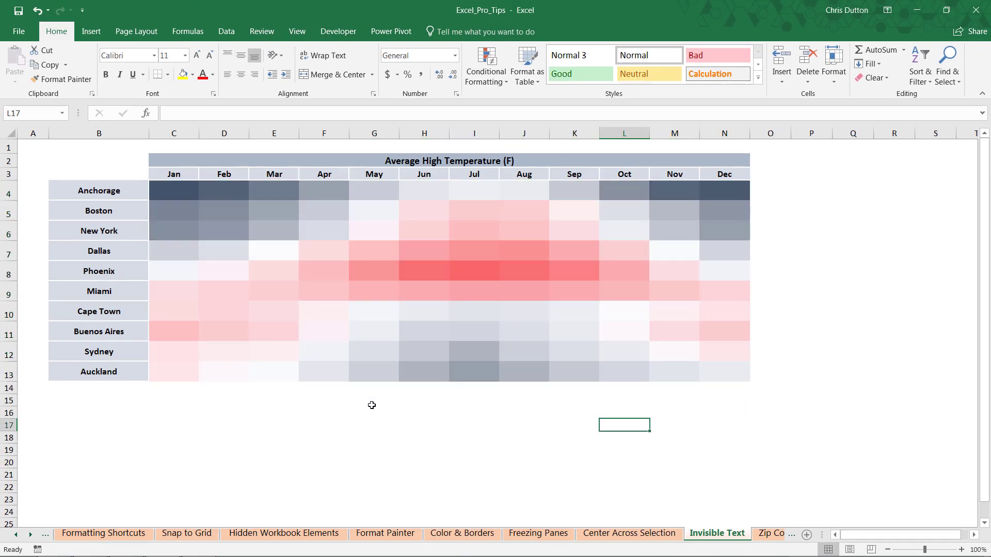
click(177, 197)
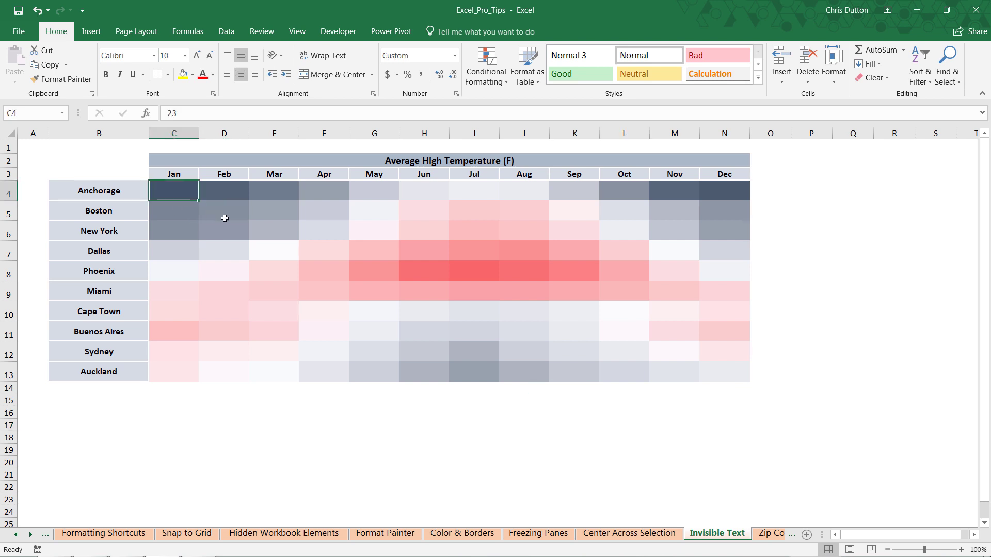
drag(225, 218, 232, 215)
click(369, 194)
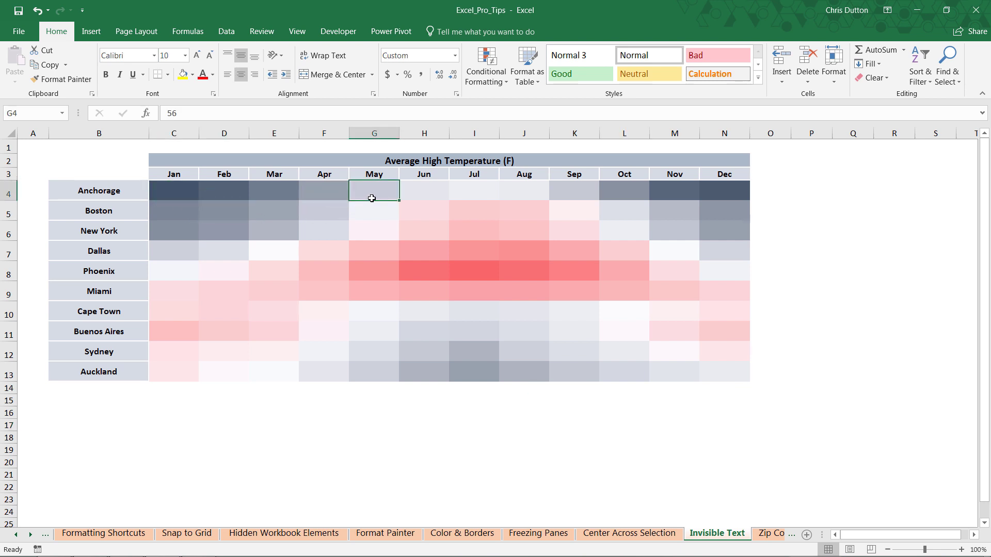
click(564, 194)
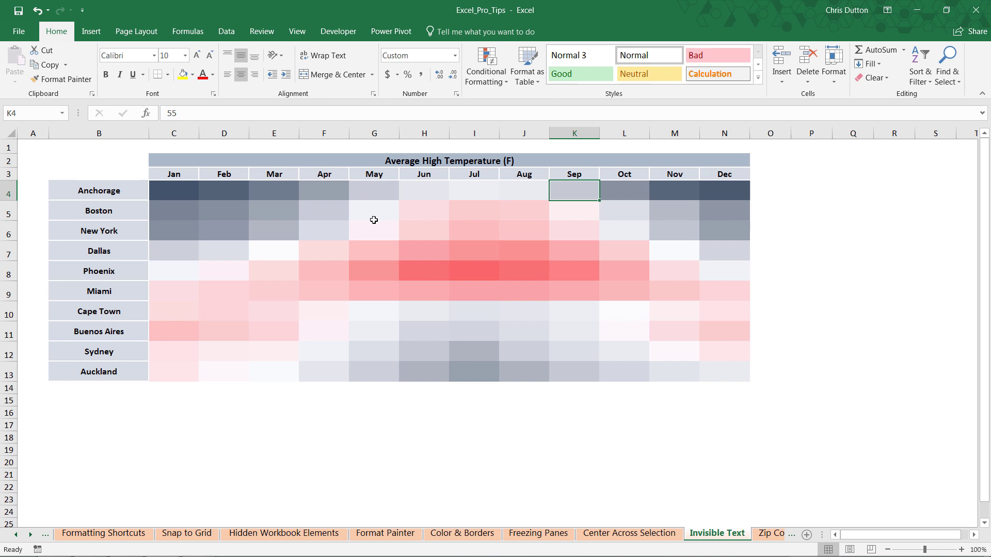
click(469, 268)
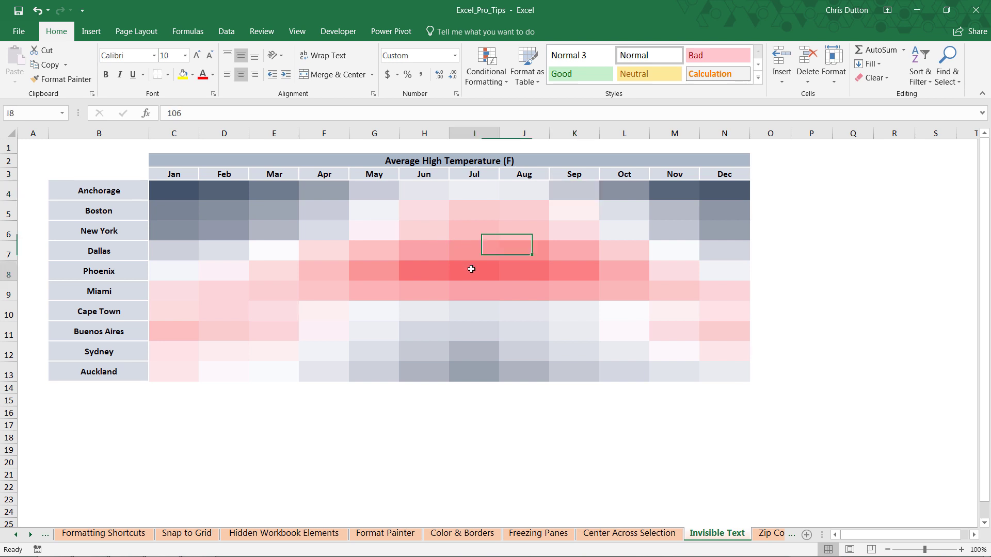
click(434, 351)
click(478, 403)
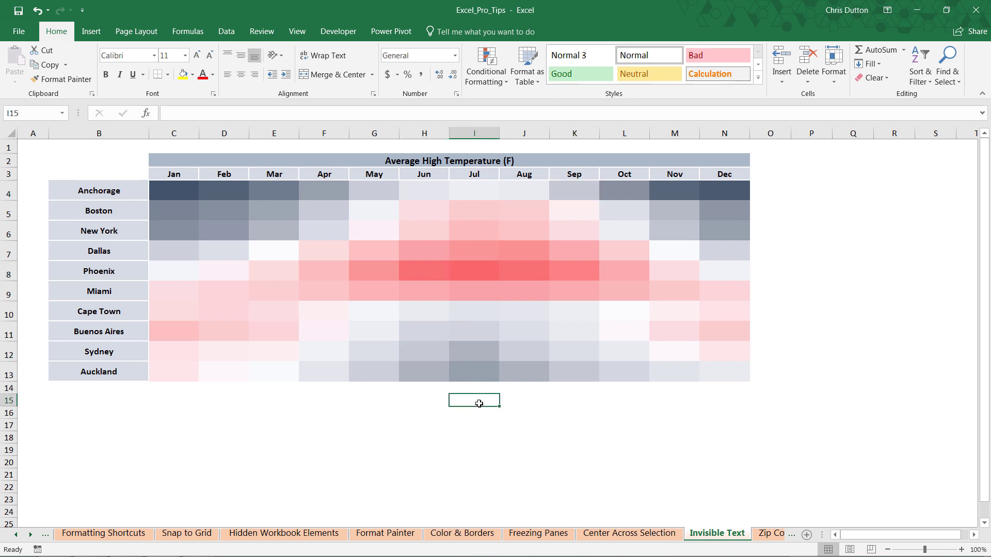